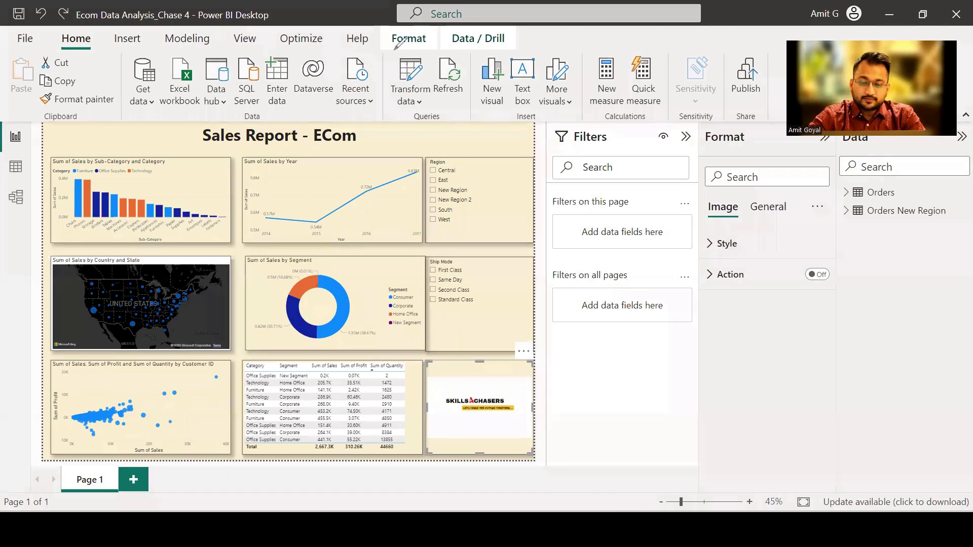
Open the Power Query Editor and connect to the Ecom Data Excel workbook in the Skills4Chasers folder as a new source.
drag(394, 49, 445, 59)
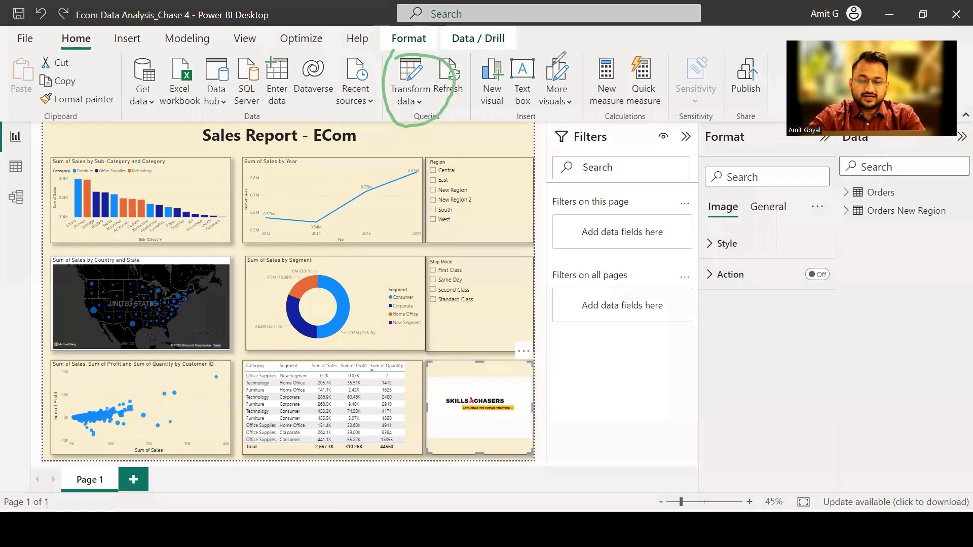
click(404, 81)
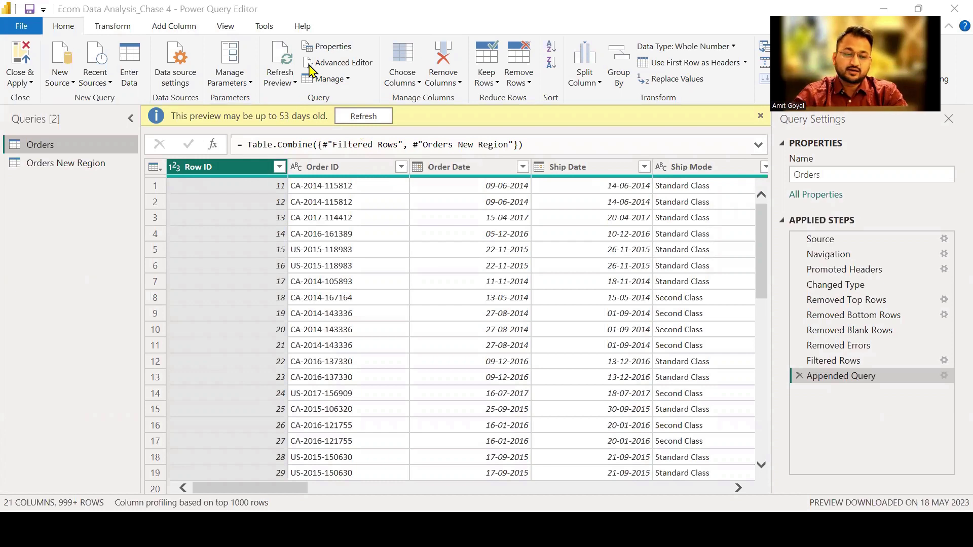
click(65, 84)
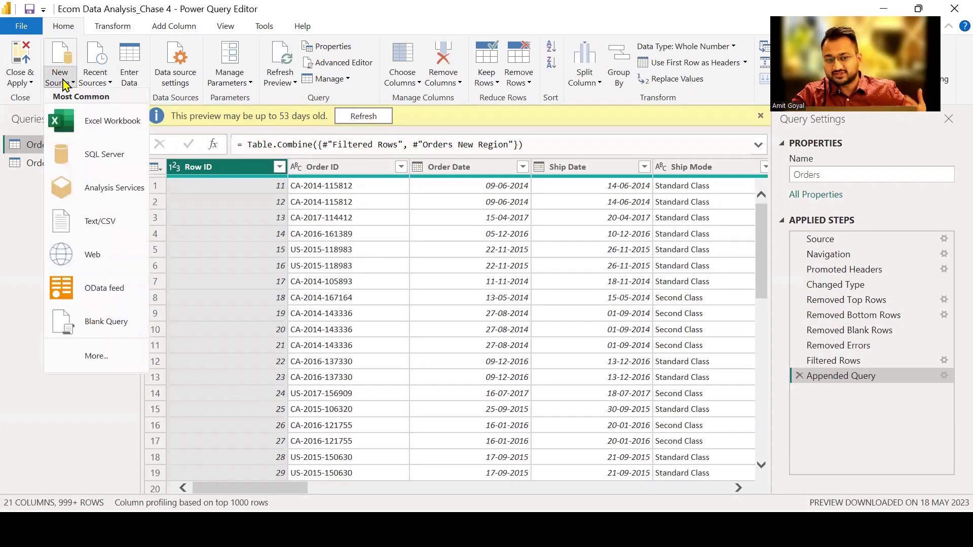
click(95, 121)
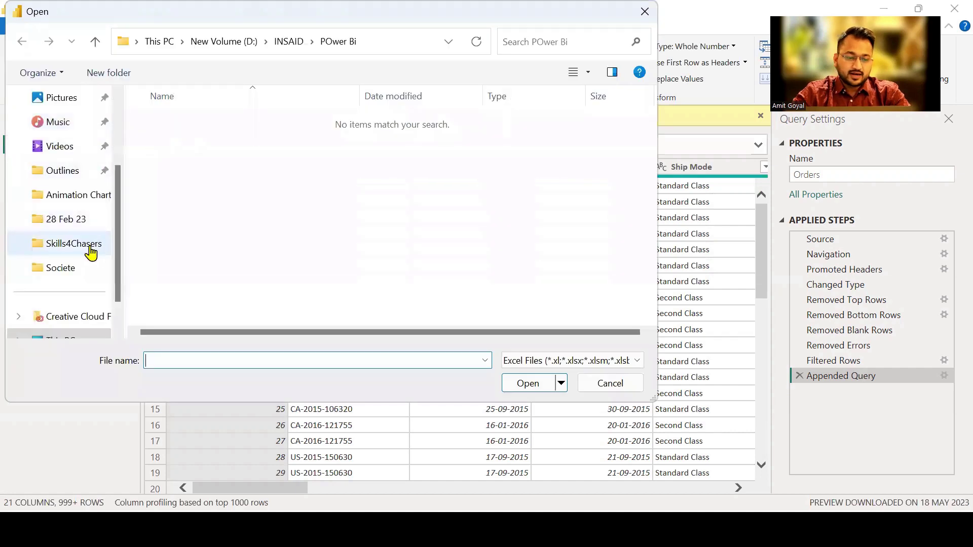
click(89, 249)
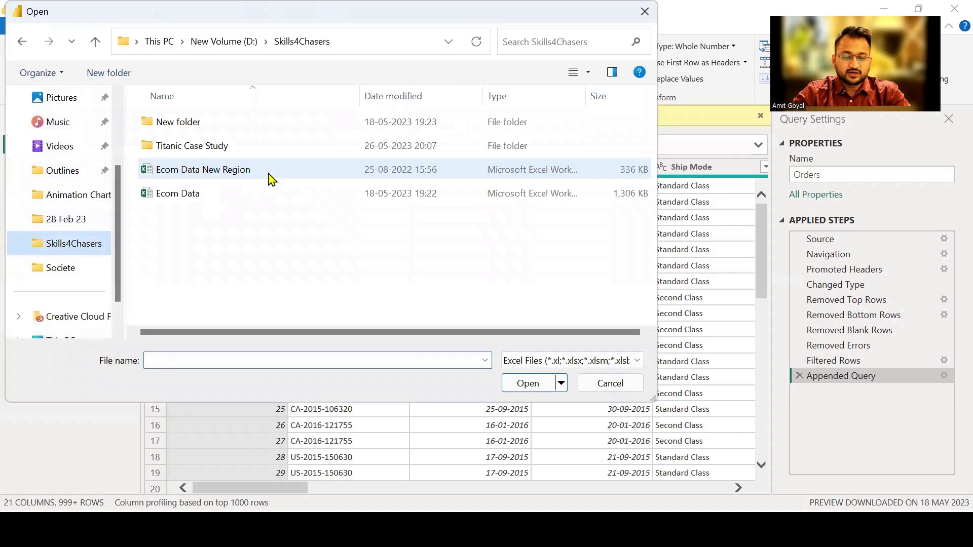
click(209, 199)
click(526, 384)
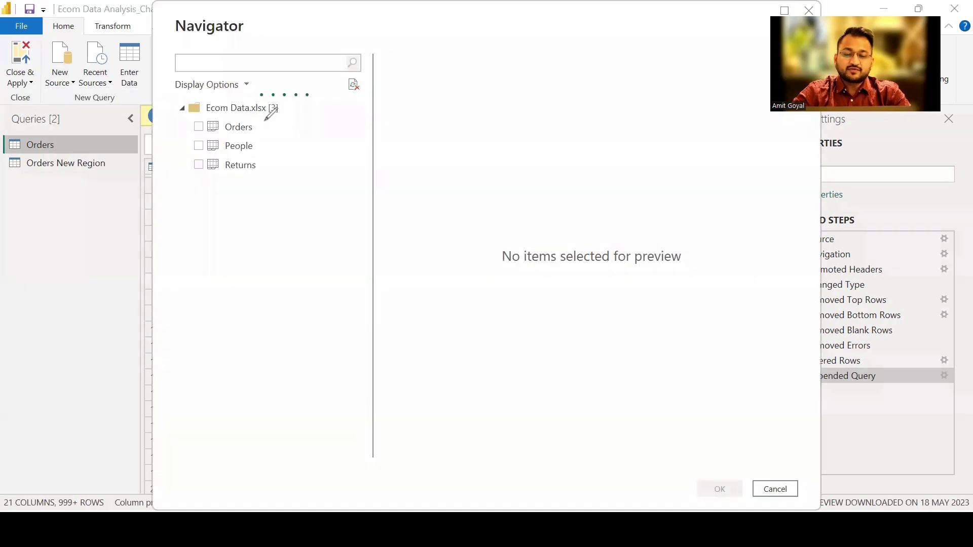
Preview the Returns sheet of the Ecom Data workbook and import only that sheet as a new query.
drag(257, 125, 275, 106)
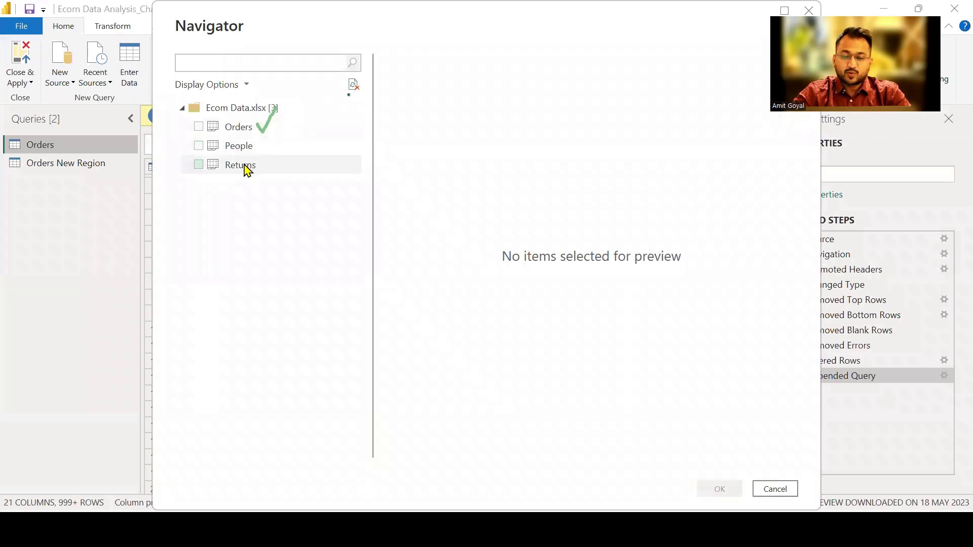
click(245, 165)
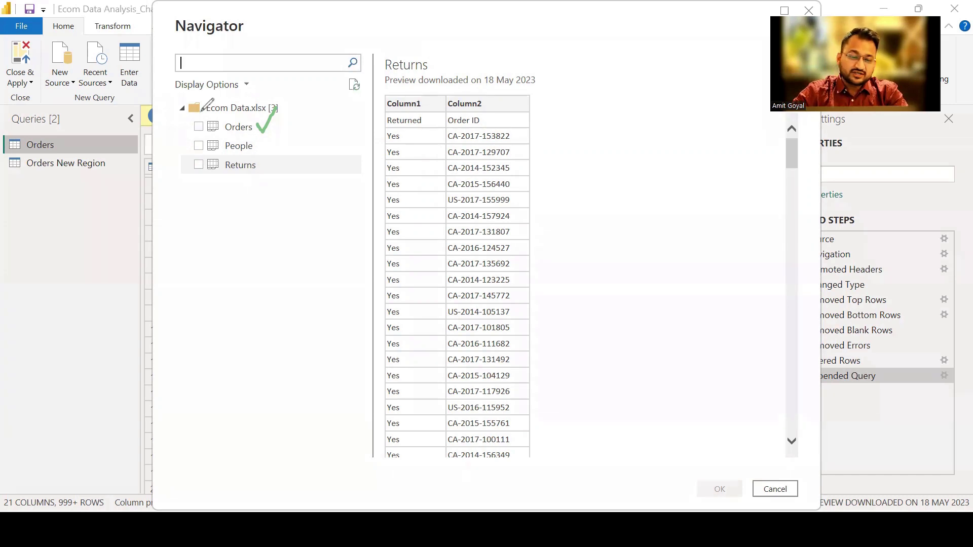
mouse_move(207, 106)
mouse_down()
mouse_move(121, 99)
mouse_move(108, 110)
mouse_move(116, 118)
mouse_up()
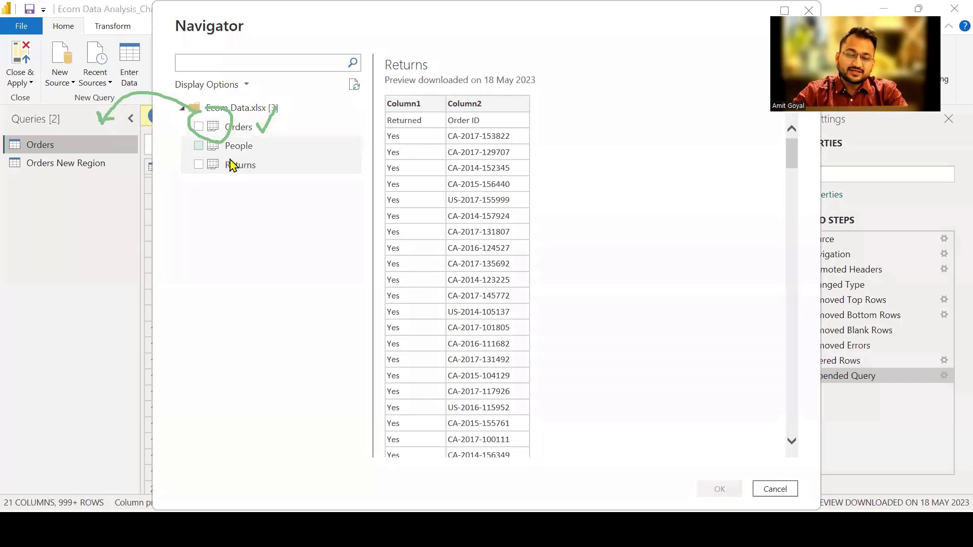
click(199, 165)
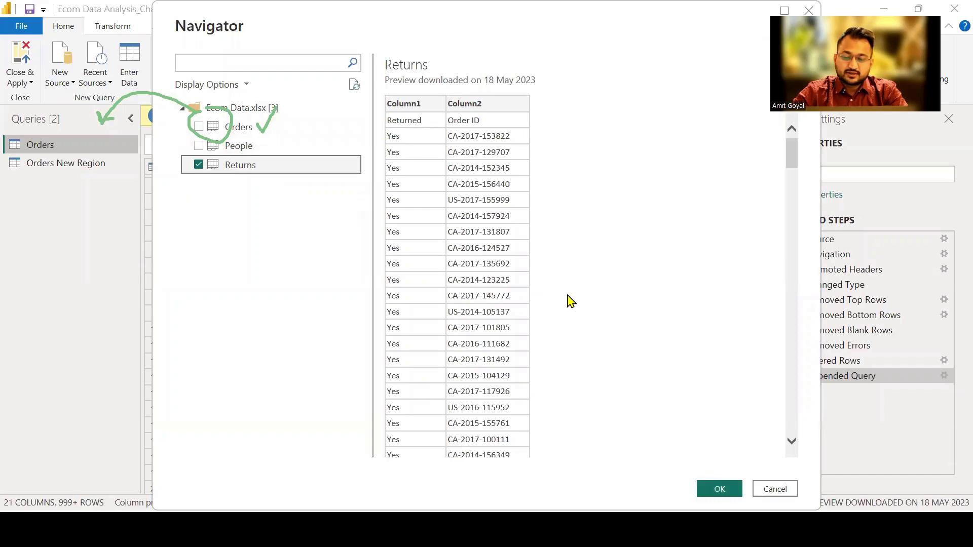
click(712, 491)
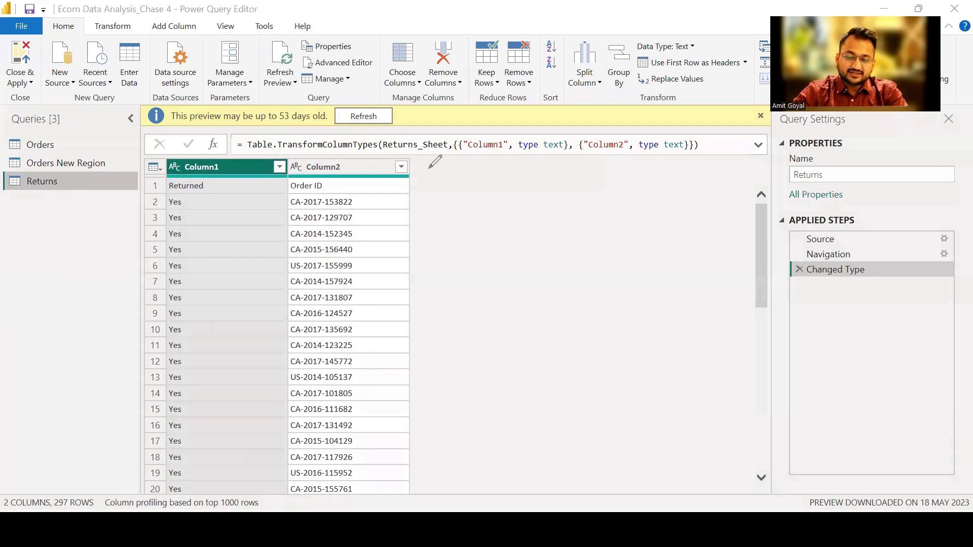
Promote the first row of the Returns query to column headers.
drag(433, 170, 466, 181)
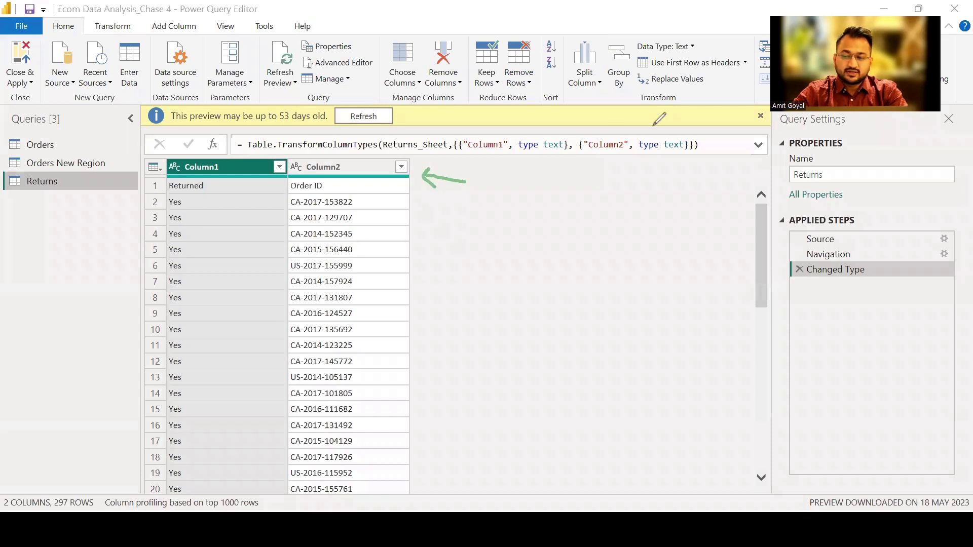
mouse_move(707, 49)
mouse_down()
mouse_move(659, 51)
mouse_move(644, 75)
mouse_move(720, 48)
mouse_move(701, 54)
mouse_up()
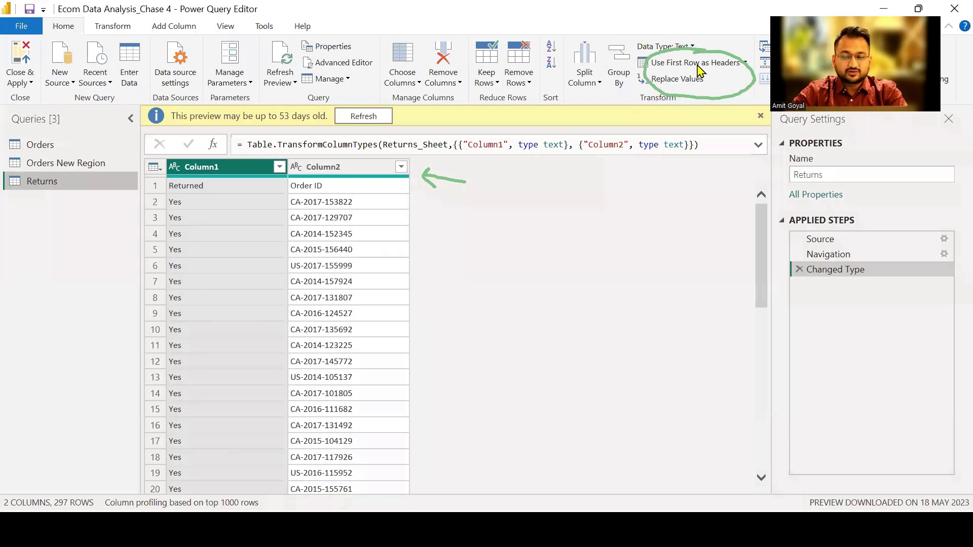
click(693, 69)
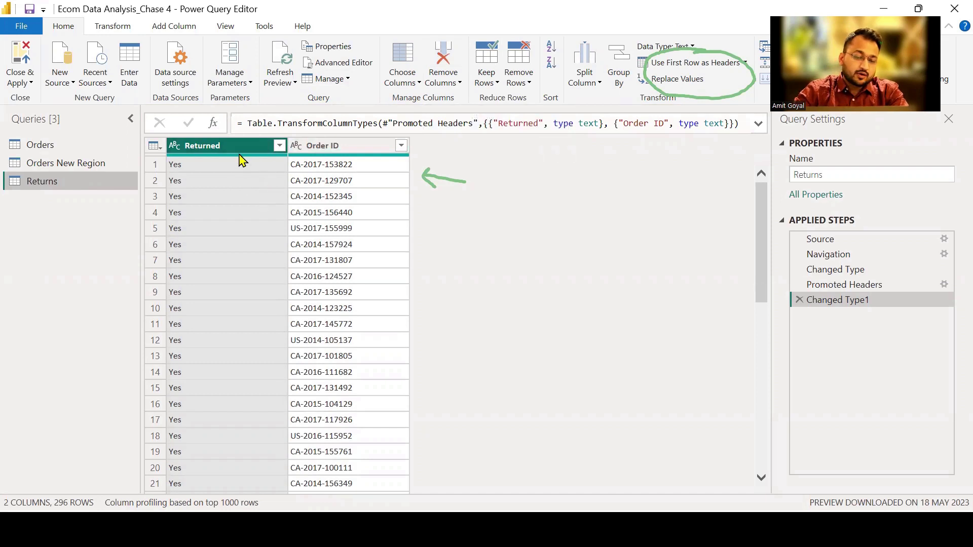
Start a merge from the Orders query and choose Returns as the second table.
click(53, 147)
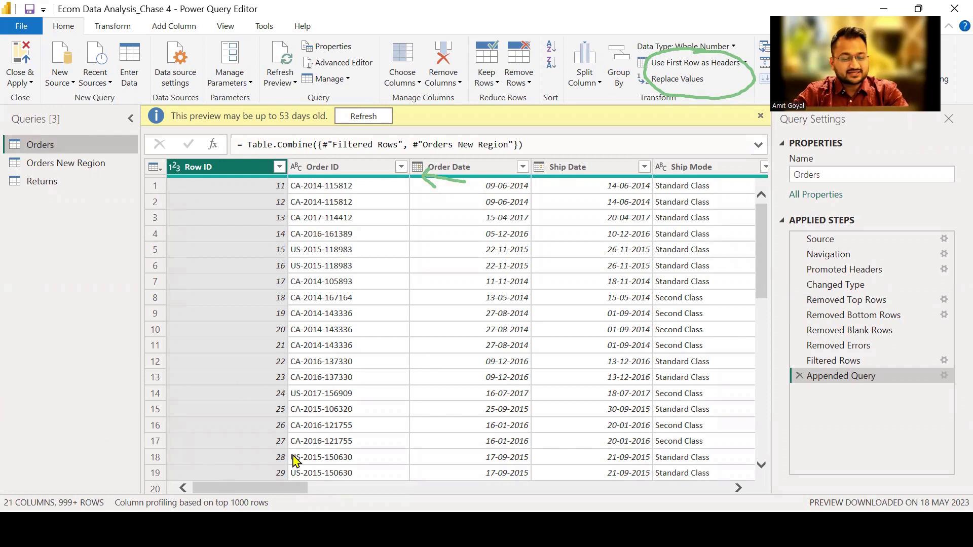
mouse_move(272, 490)
mouse_down()
mouse_move(433, 496)
mouse_move(271, 488)
mouse_up()
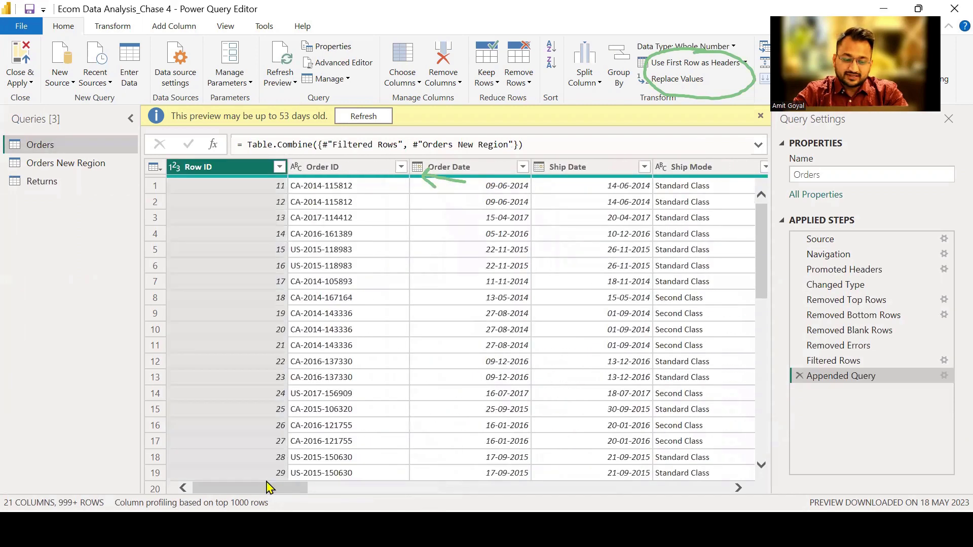
click(50, 183)
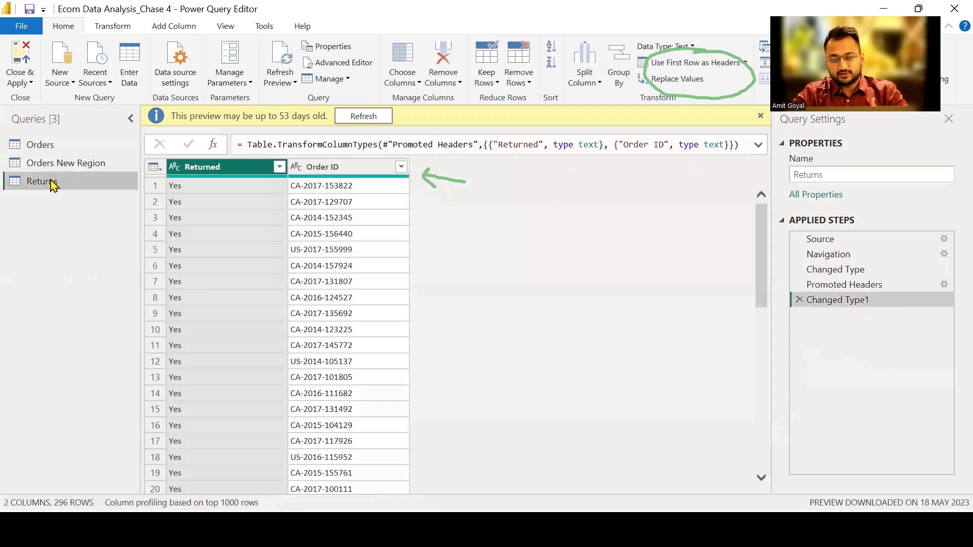
click(63, 148)
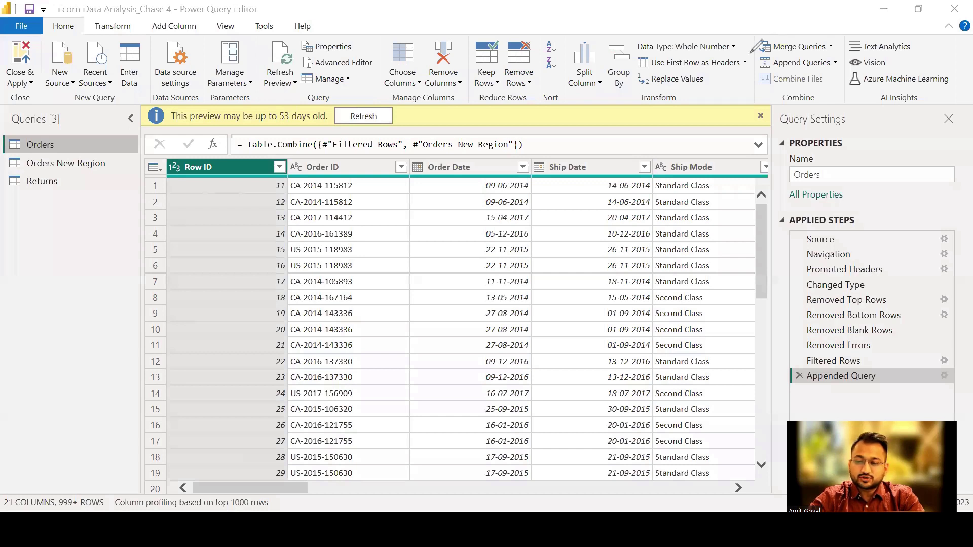
drag(769, 52, 775, 54)
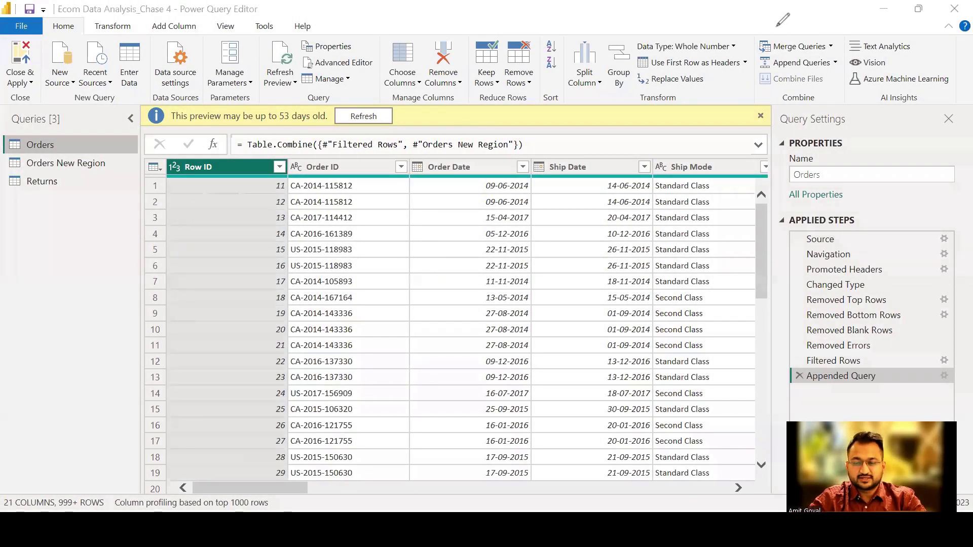
drag(821, 29, 831, 41)
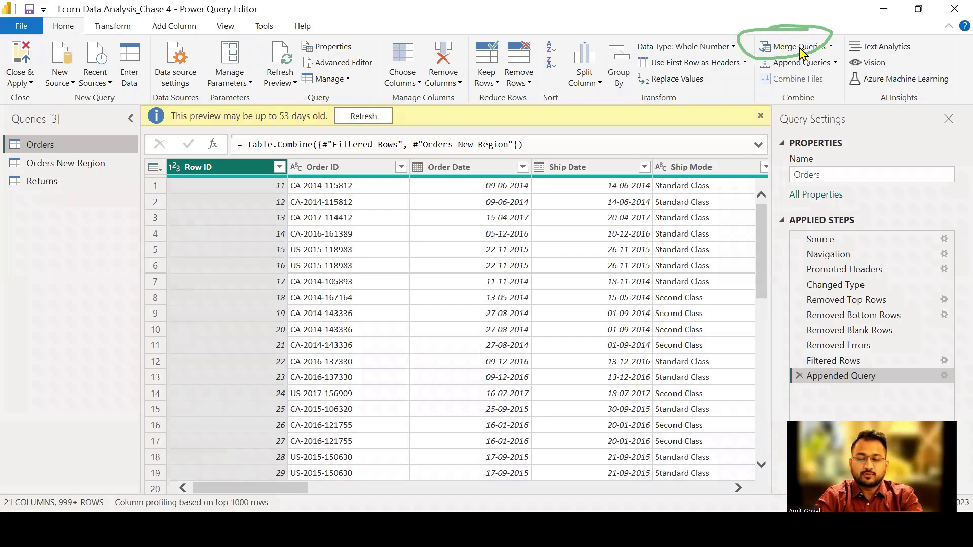
click(802, 51)
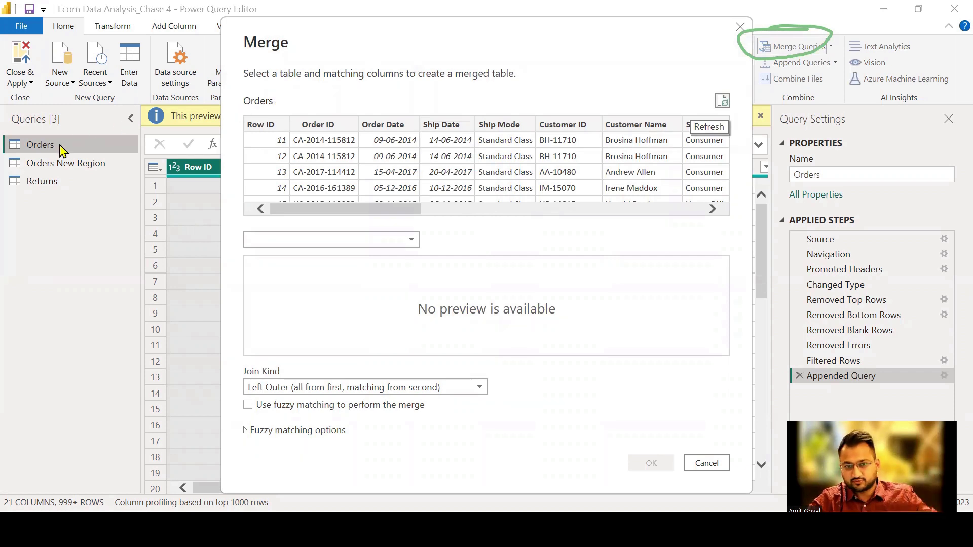
click(292, 242)
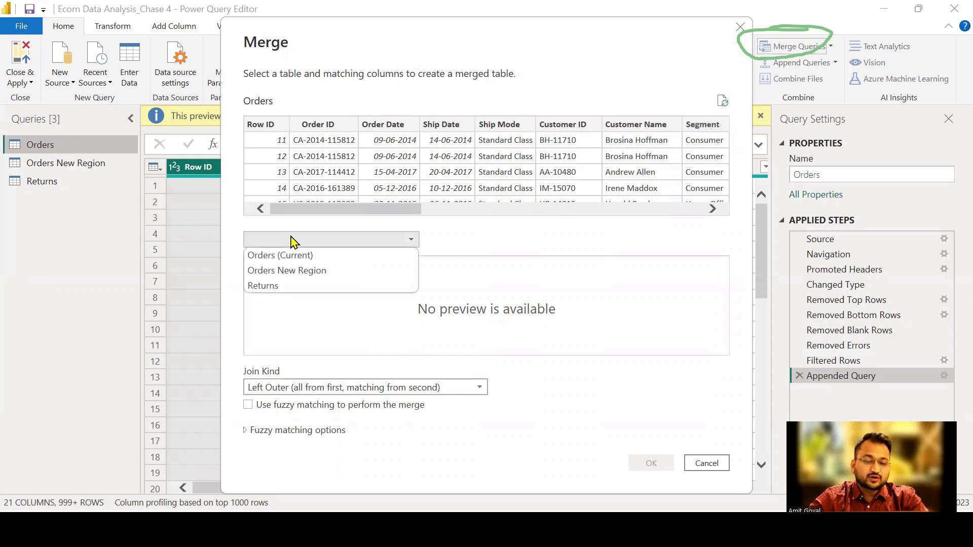
click(294, 286)
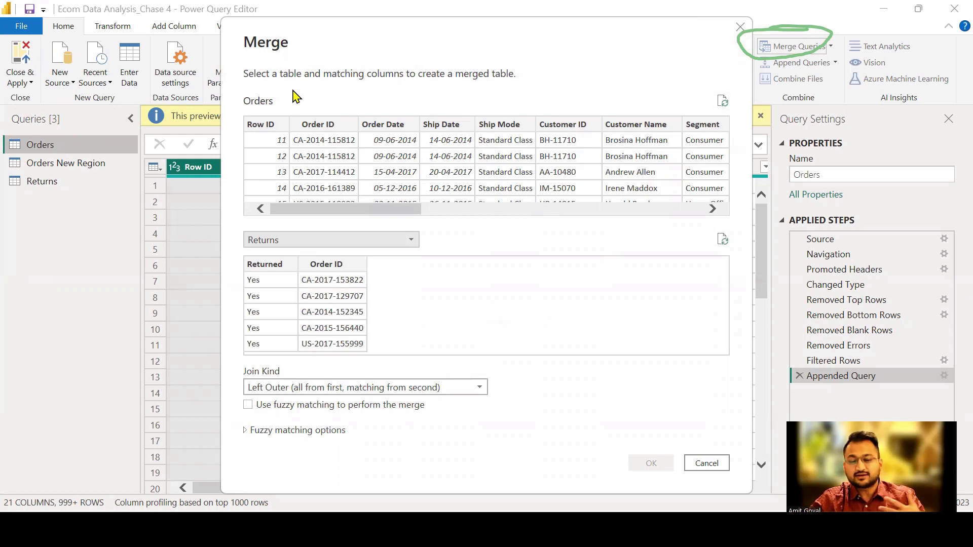
Match both tables on Order ID and merge them with a Left Outer join (all from first, matching from second).
click(328, 133)
click(326, 271)
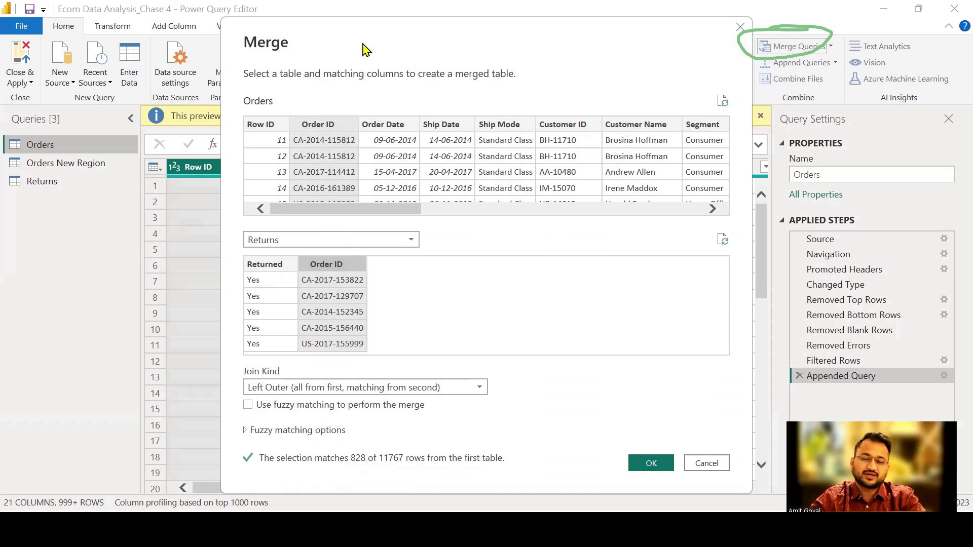
click(395, 388)
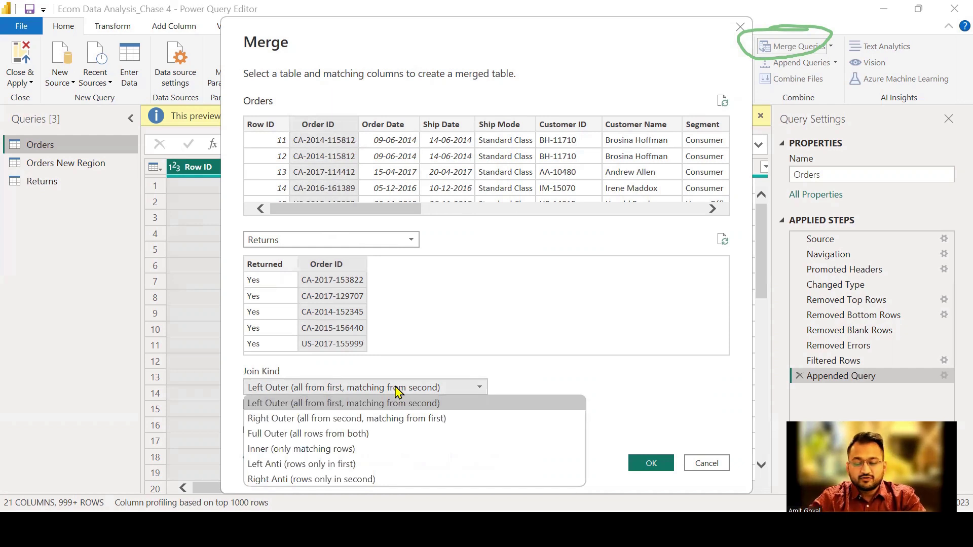
click(396, 405)
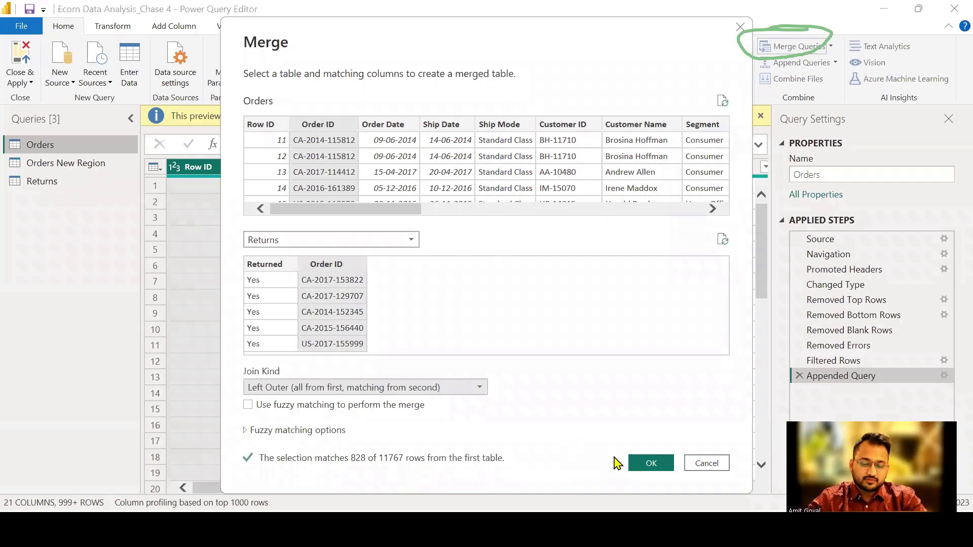
click(651, 463)
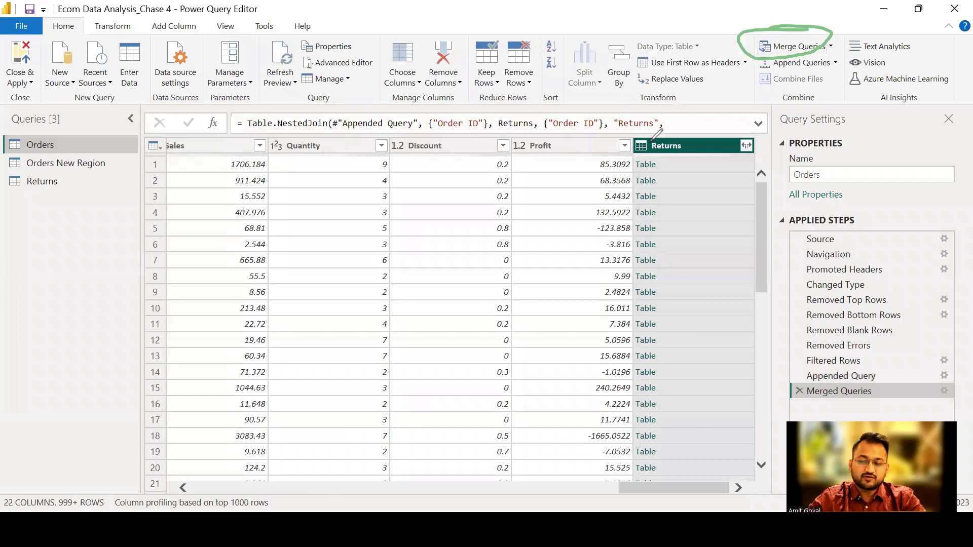
Expand the merged Returns column into Returned and Order ID, using the original column name as prefix.
drag(659, 126, 656, 124)
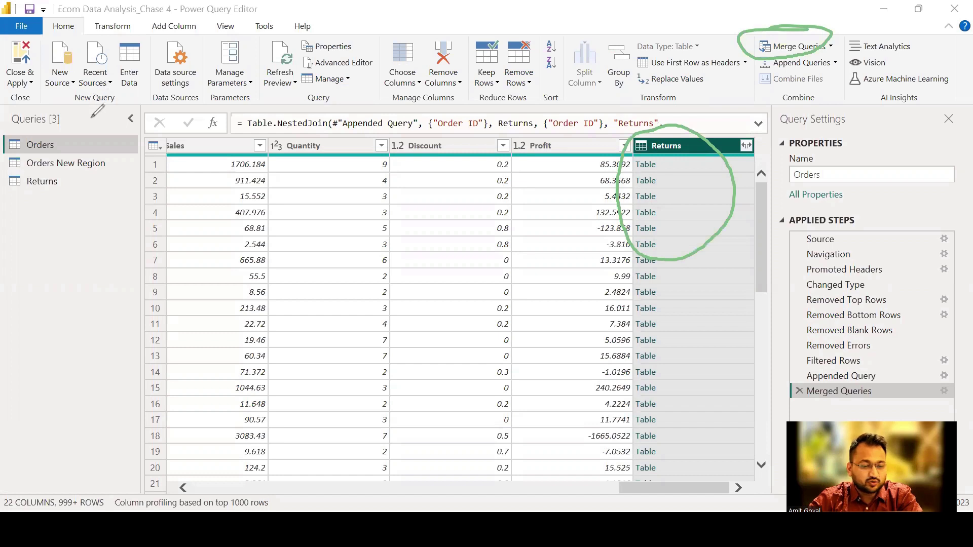
drag(80, 131, 90, 120)
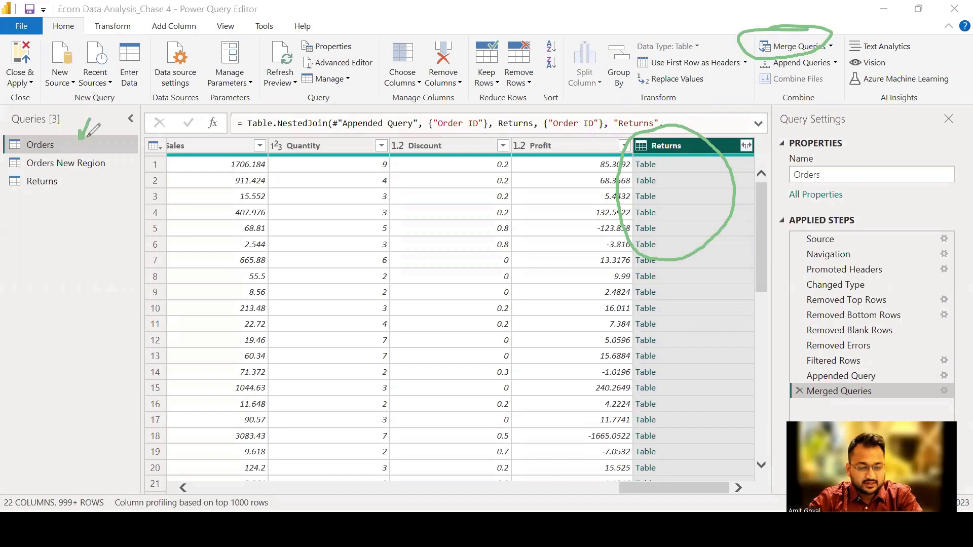
mouse_move(739, 126)
mouse_down()
mouse_move(732, 149)
mouse_move(768, 139)
mouse_move(736, 124)
mouse_up()
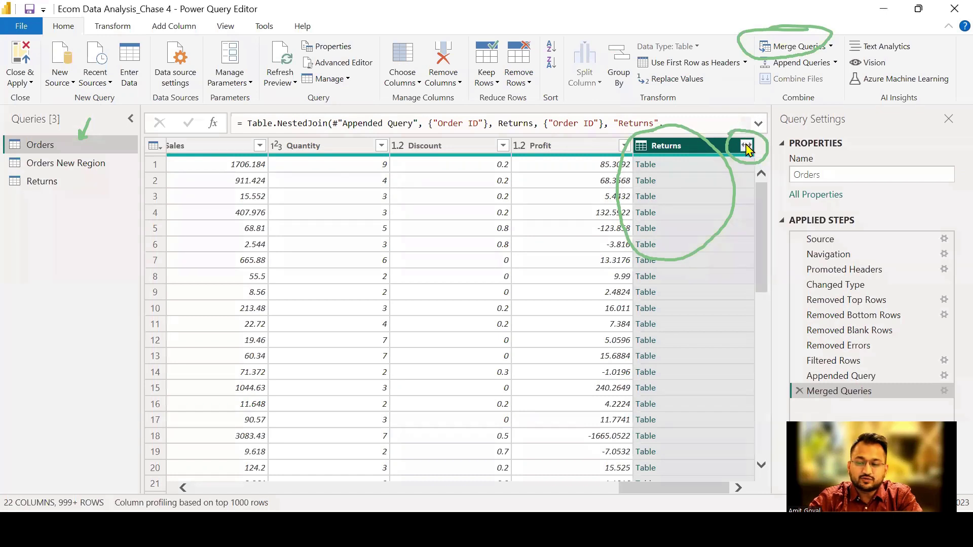
click(745, 146)
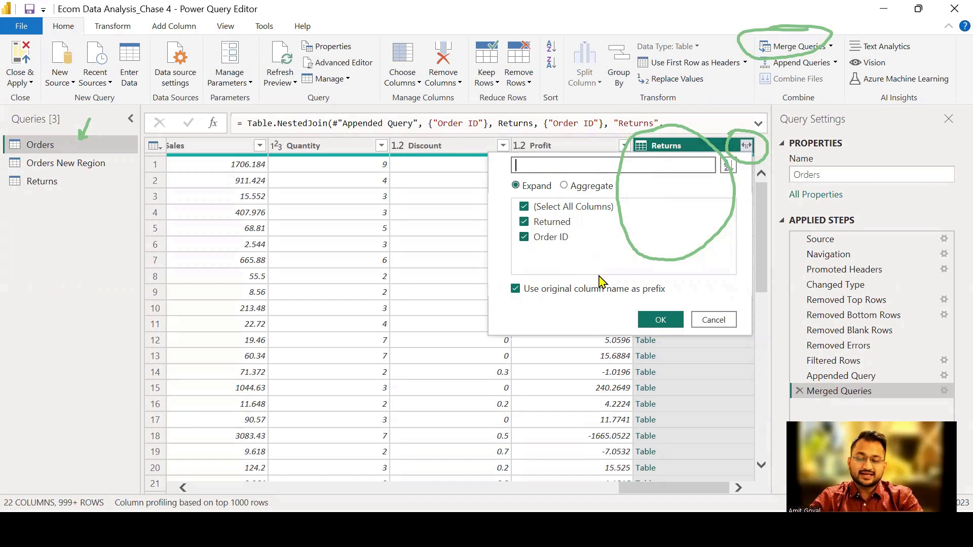
click(654, 319)
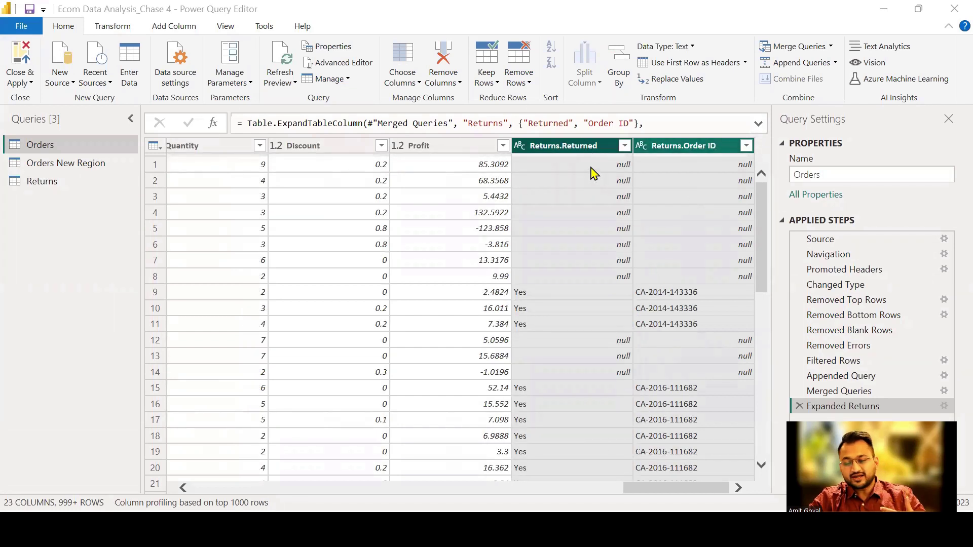
Examine individual cell values in the Returns.Returned column of the merged Orders query.
click(592, 177)
click(603, 208)
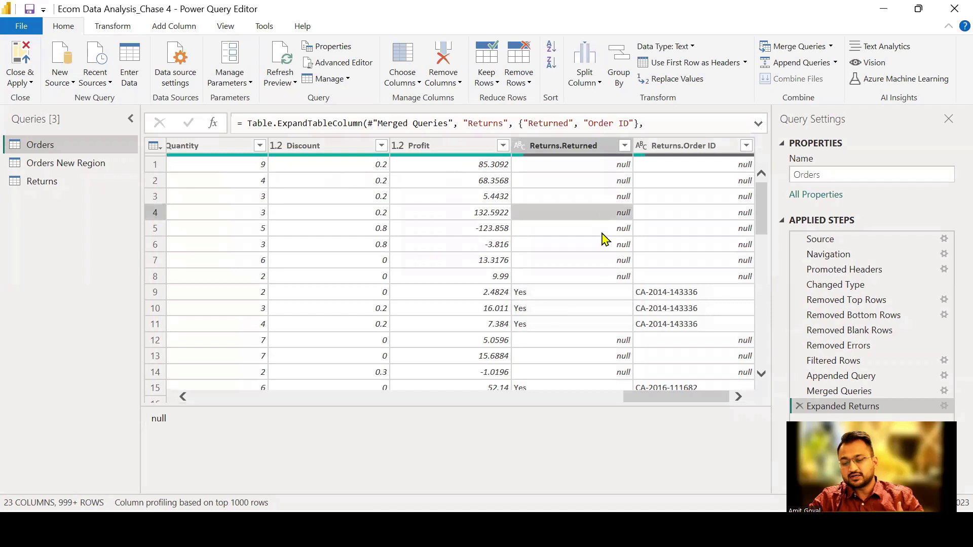
click(603, 234)
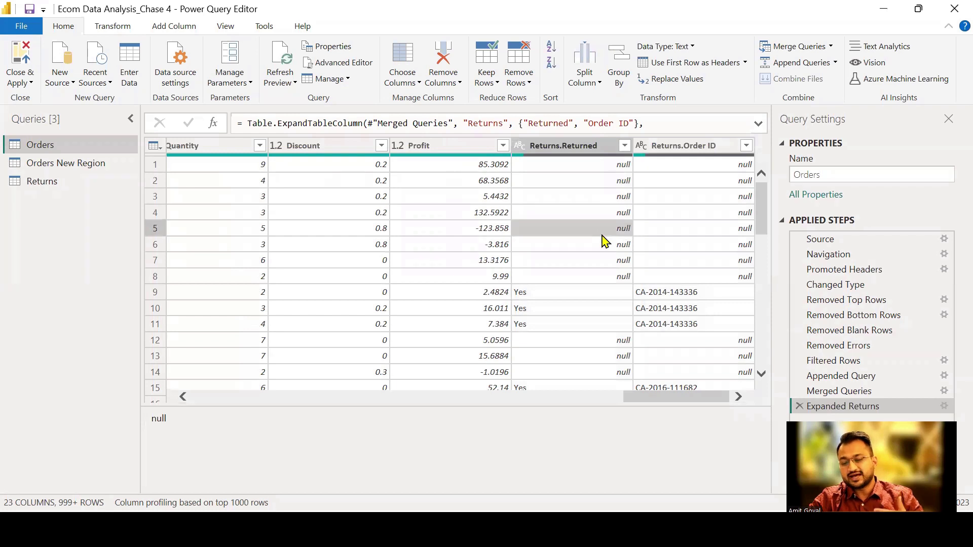
click(570, 292)
click(571, 309)
click(572, 325)
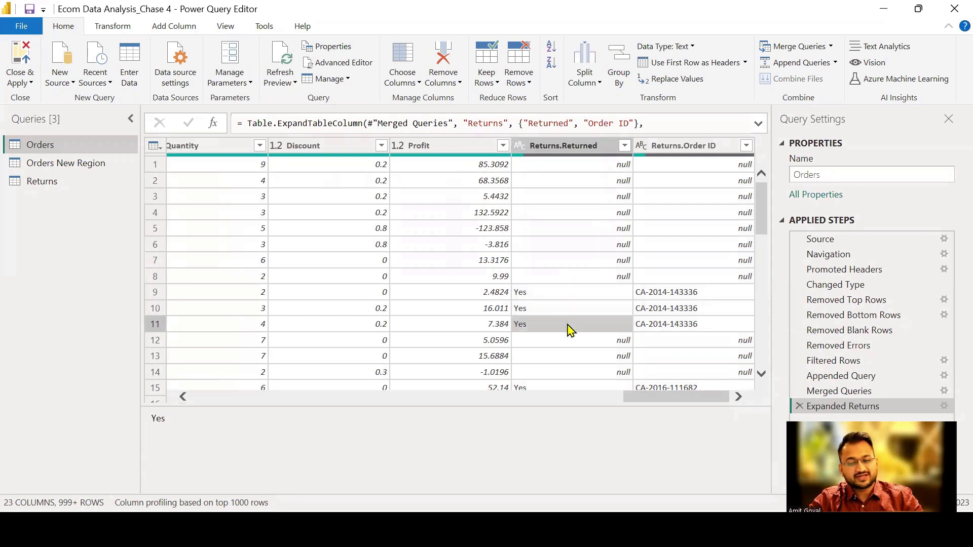
Import the People sheet from the Ecom Data workbook as a new query.
click(677, 325)
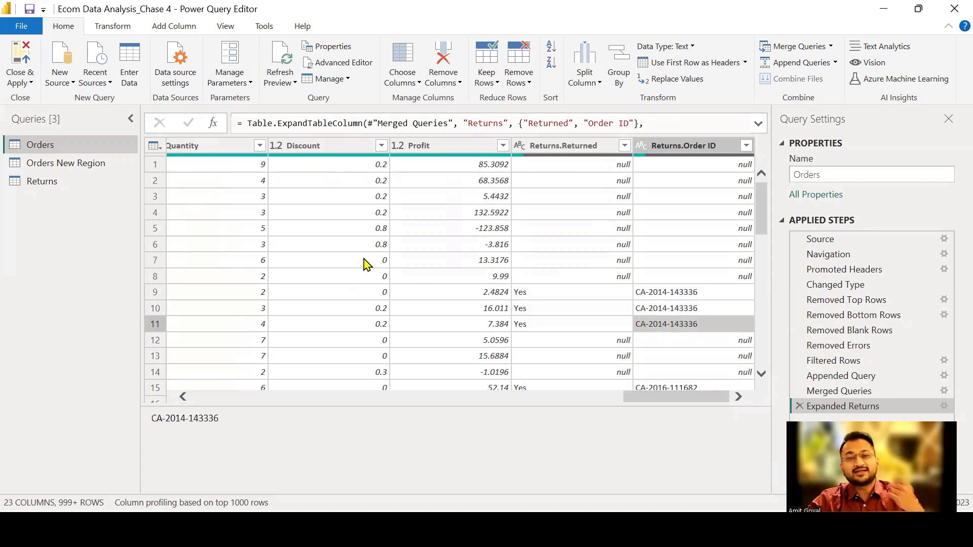
click(63, 82)
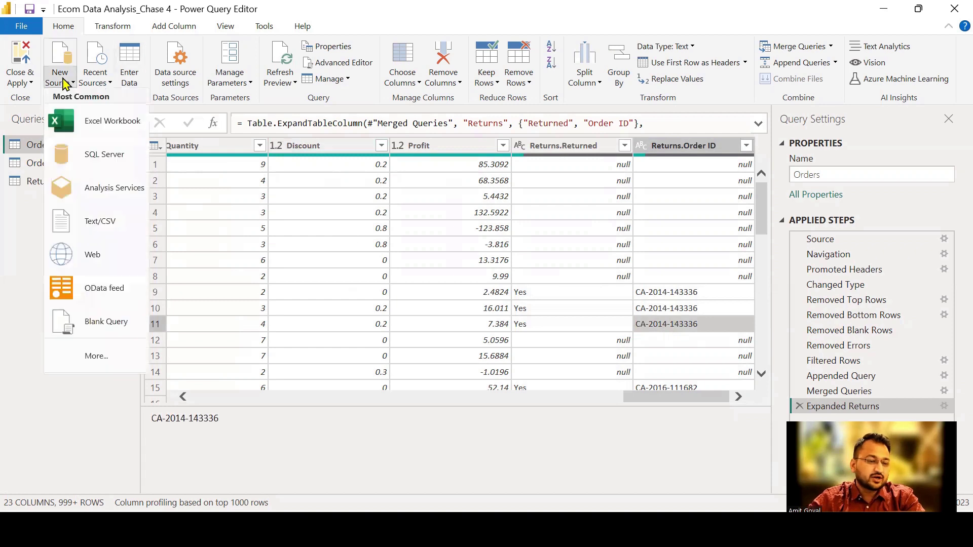
click(111, 137)
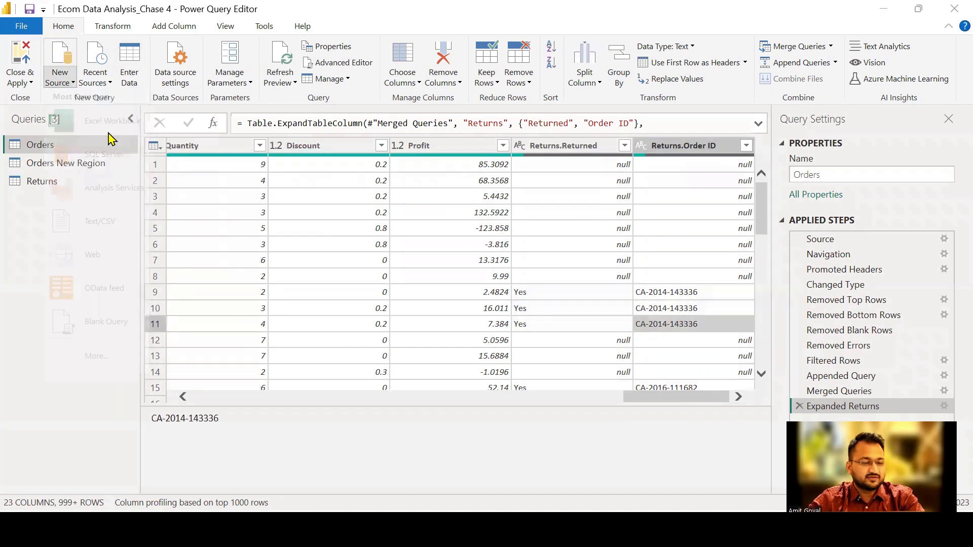
click(206, 198)
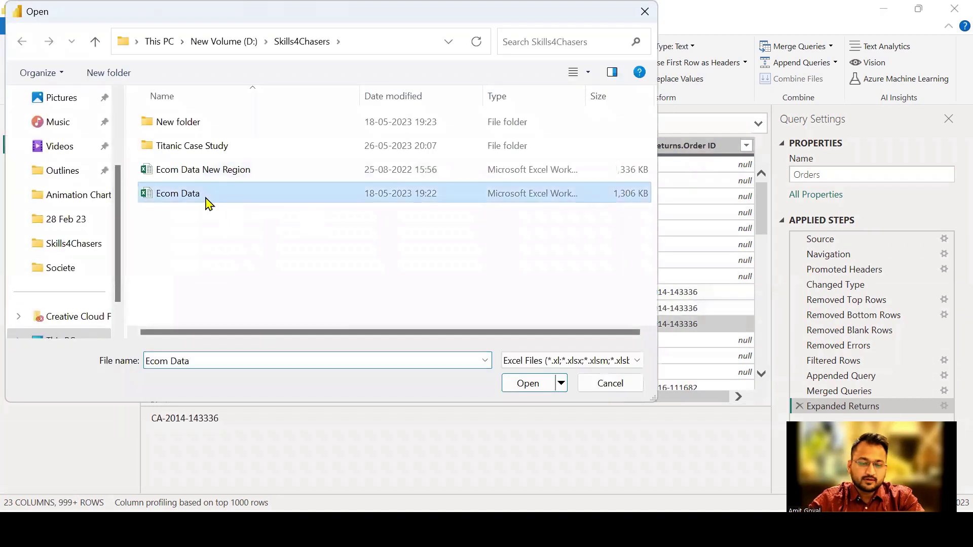
click(529, 384)
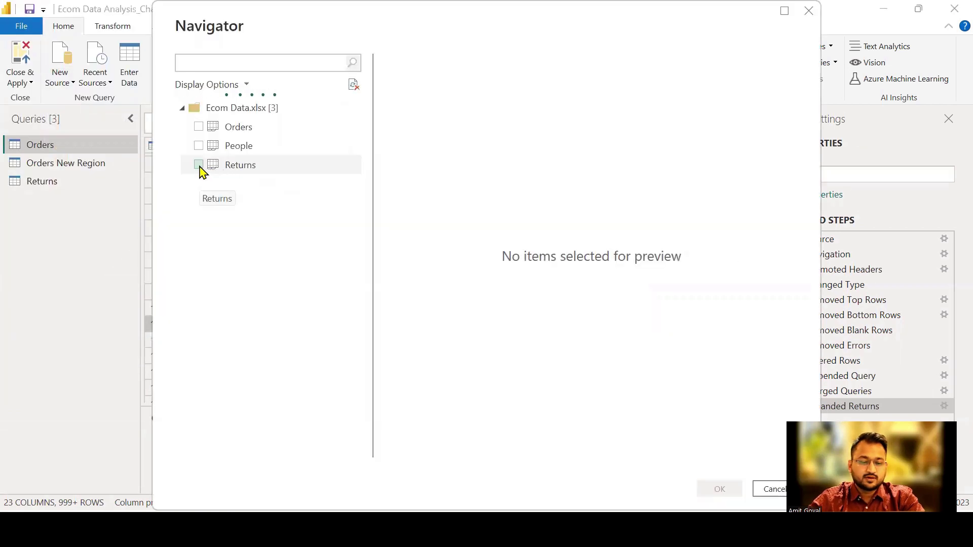
click(199, 147)
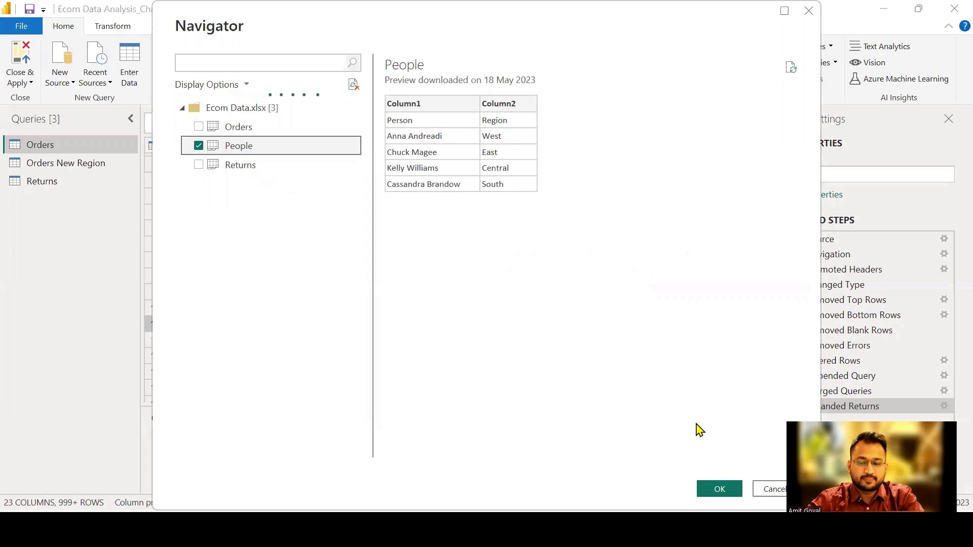
click(719, 489)
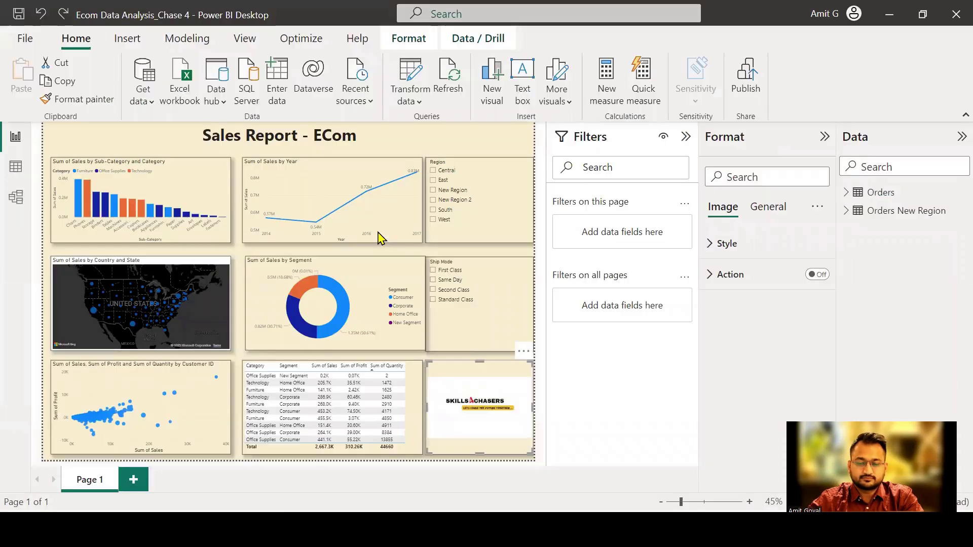
mouse_move(380, 237)
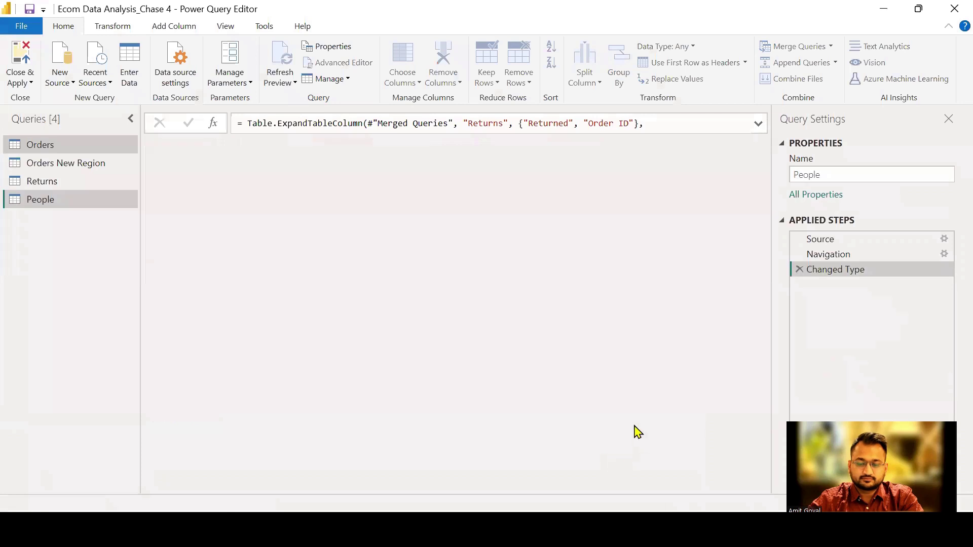
Promote the first row of the People query to column headers, Person and Region.
click(221, 167)
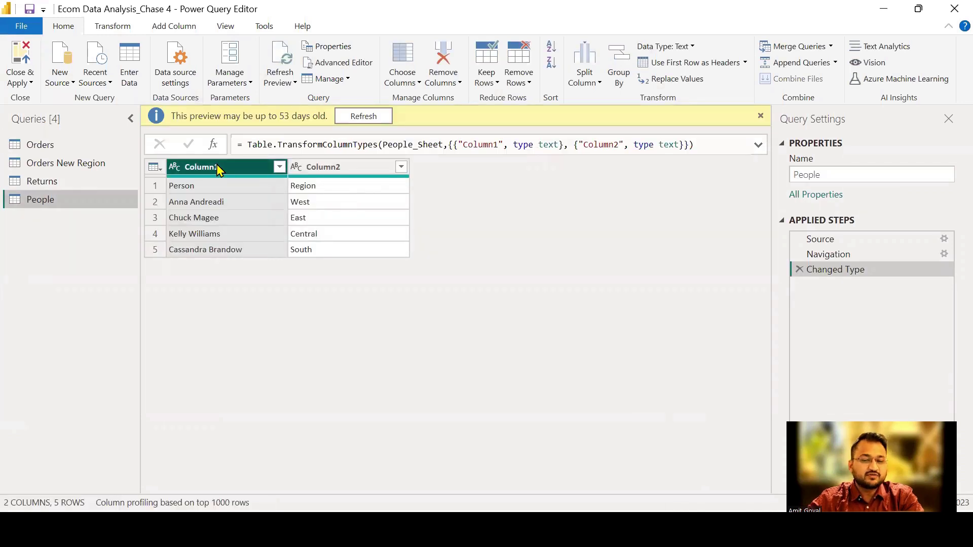
click(694, 66)
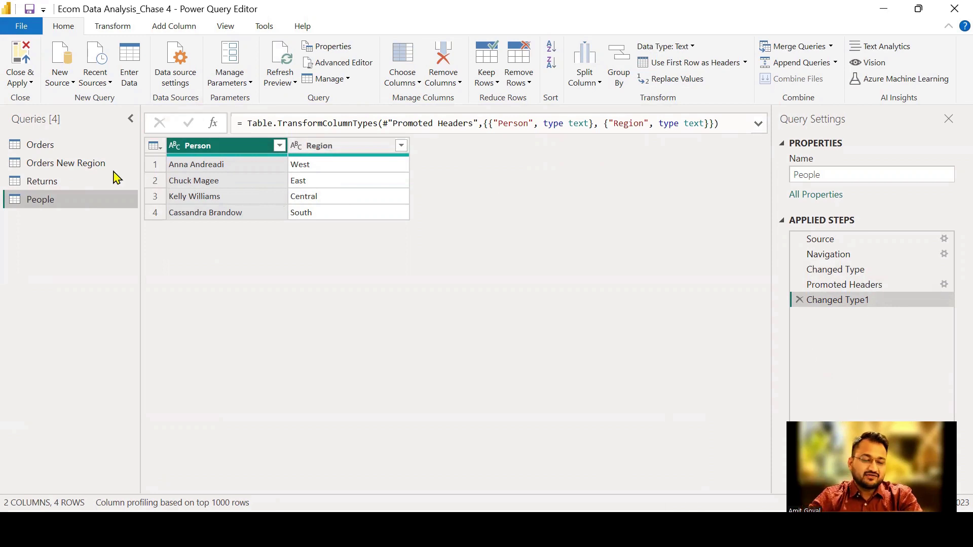
Start a merge from the Orders query and choose People as the second table.
click(72, 147)
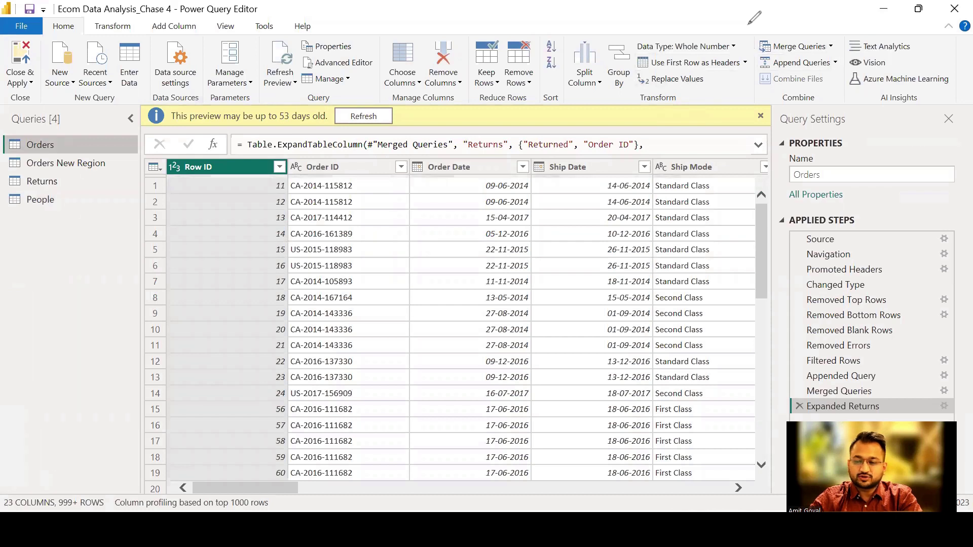
drag(824, 48, 831, 39)
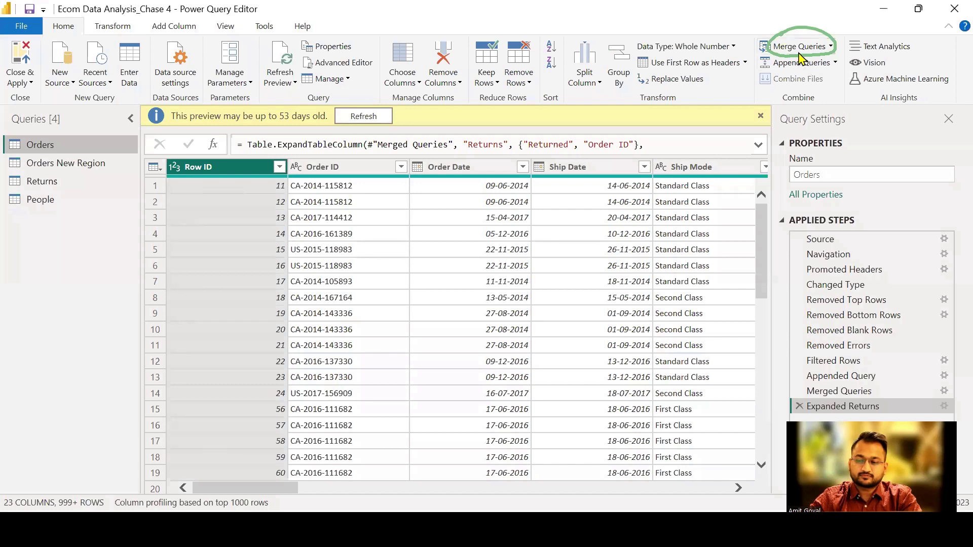
click(800, 51)
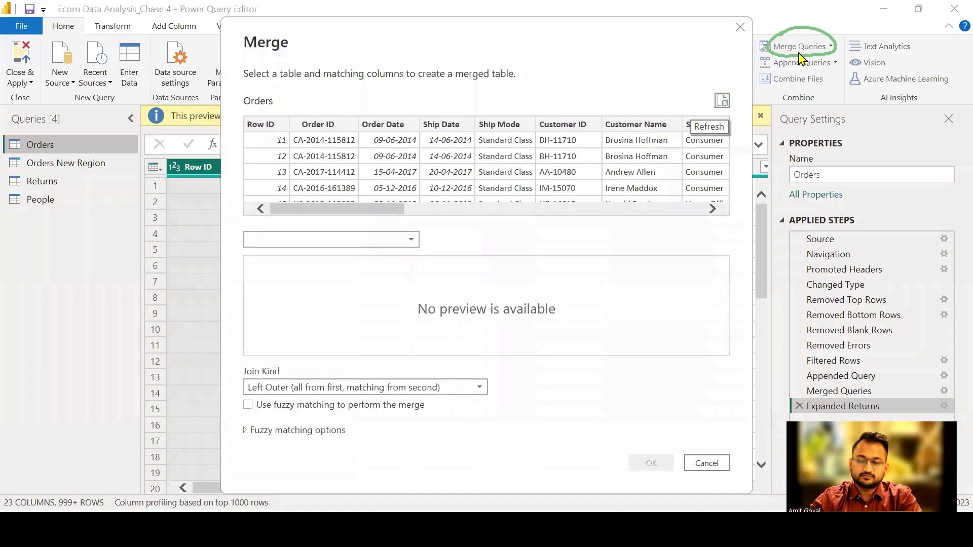
click(308, 242)
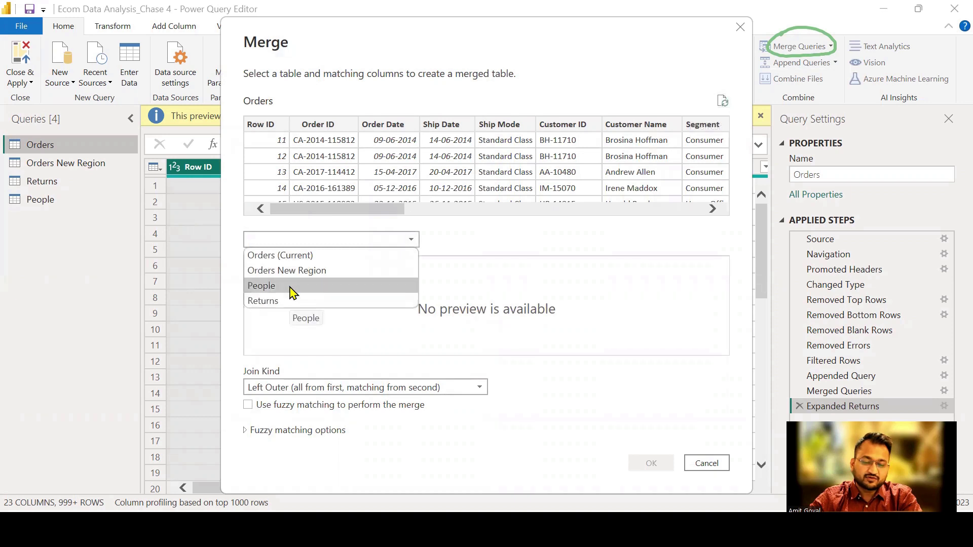
click(290, 287)
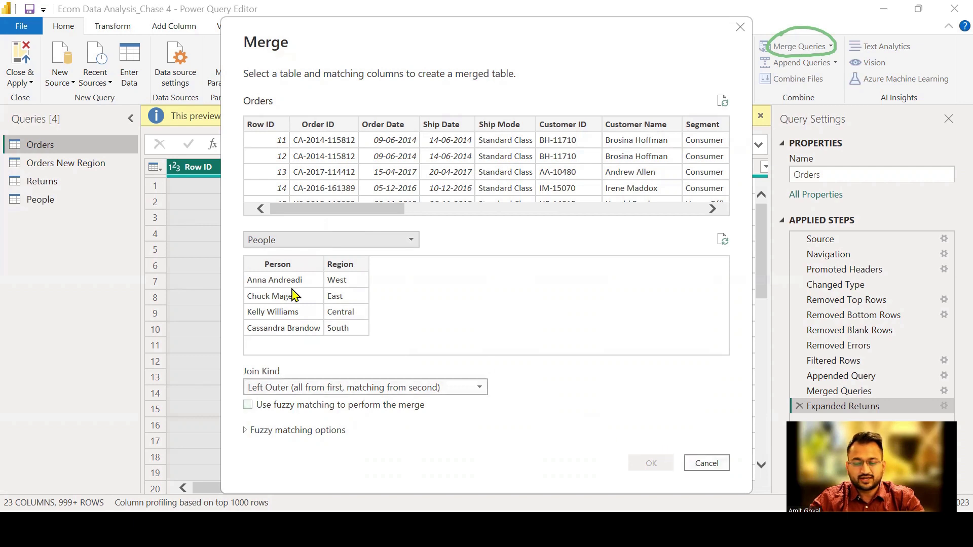
Match Orders and People on Region and merge them with a Left Outer join (all from first, matching from second).
click(341, 268)
drag(347, 209, 475, 216)
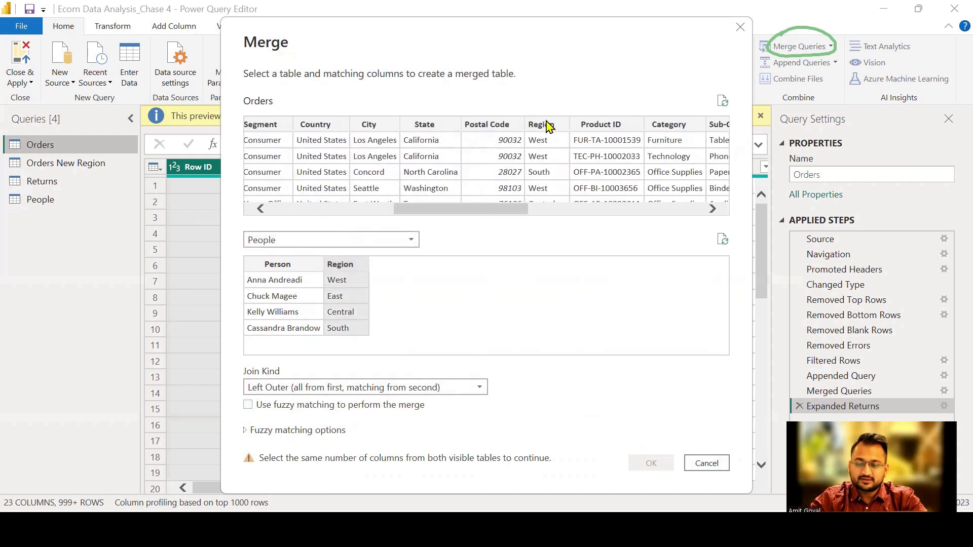
click(549, 125)
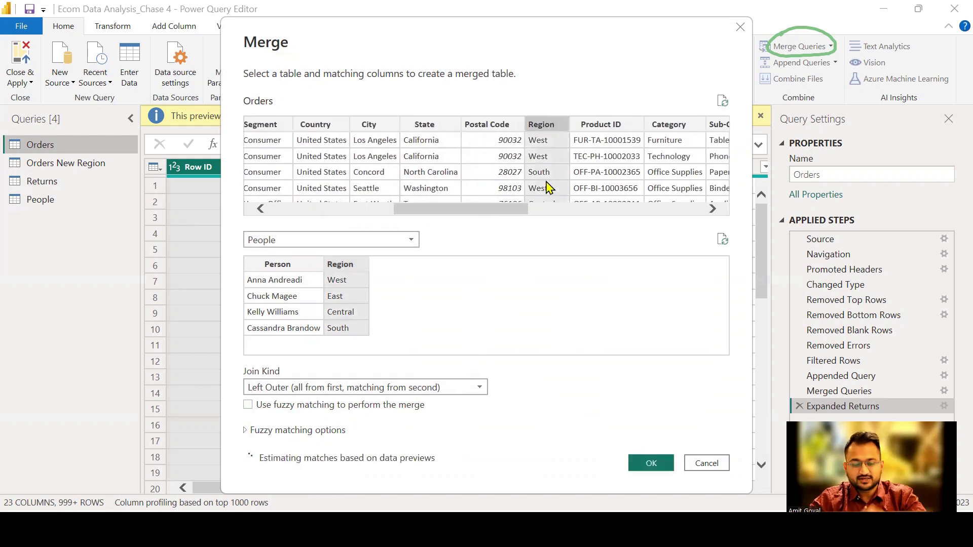
click(640, 463)
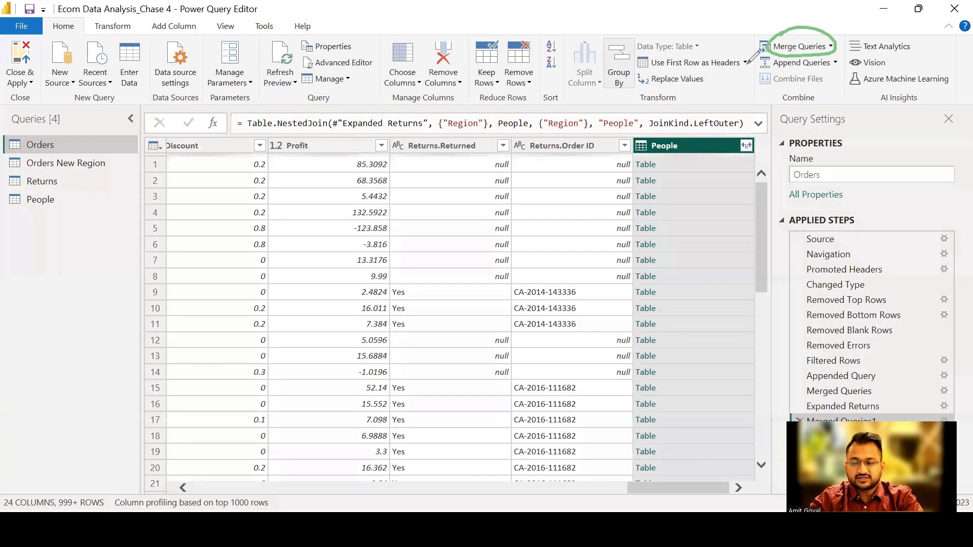
Expand the merged People column into Person only, excluding Region and keeping the original column name as prefix.
click(746, 146)
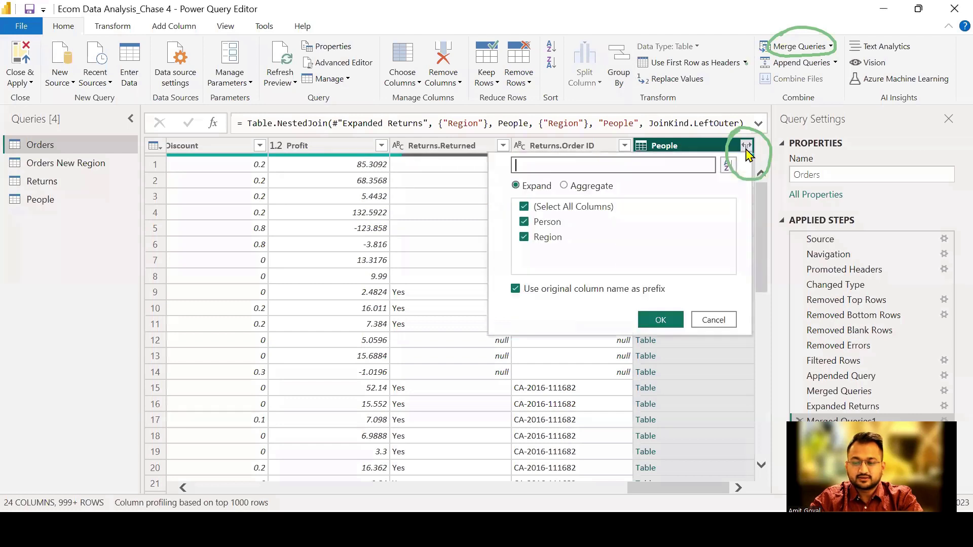
click(523, 237)
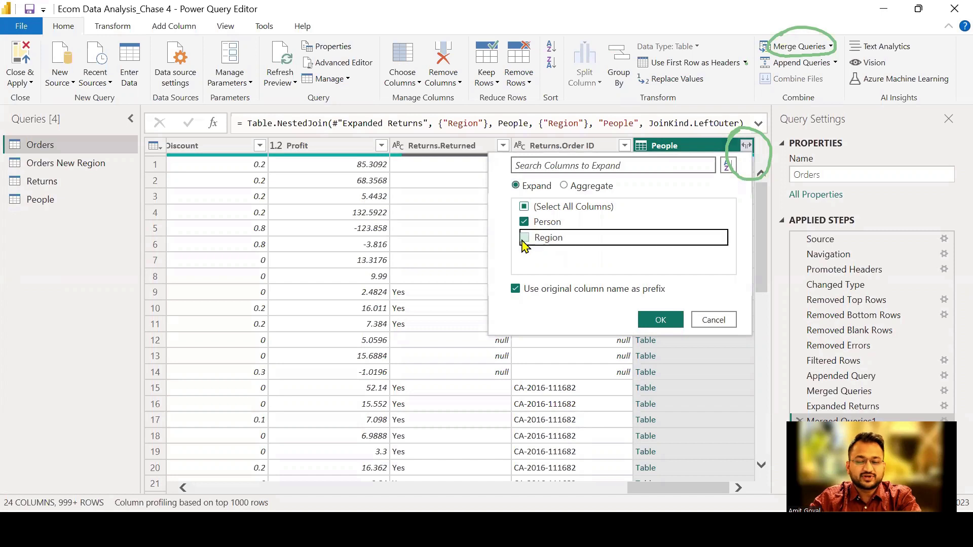
click(661, 319)
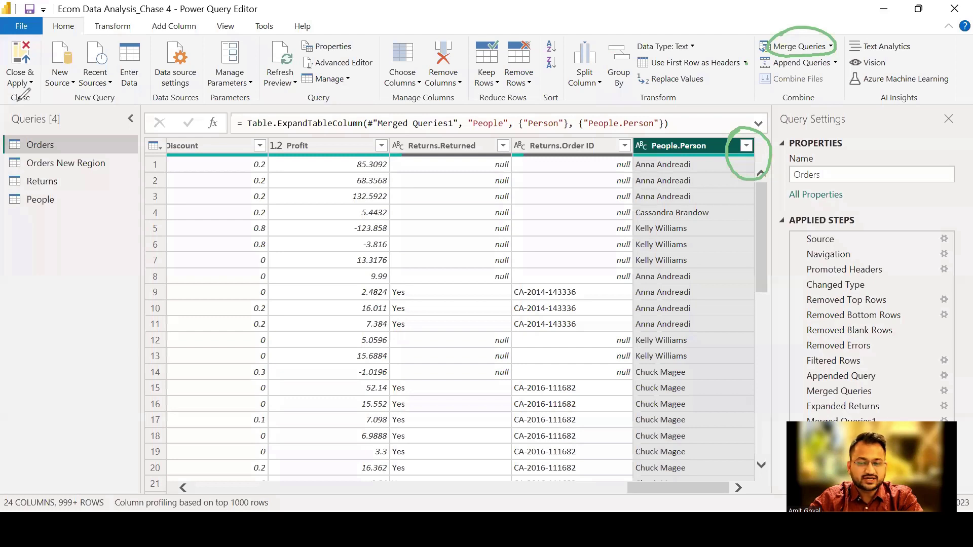
Close the query editor and apply the query changes to the report.
drag(20, 101, 25, 100)
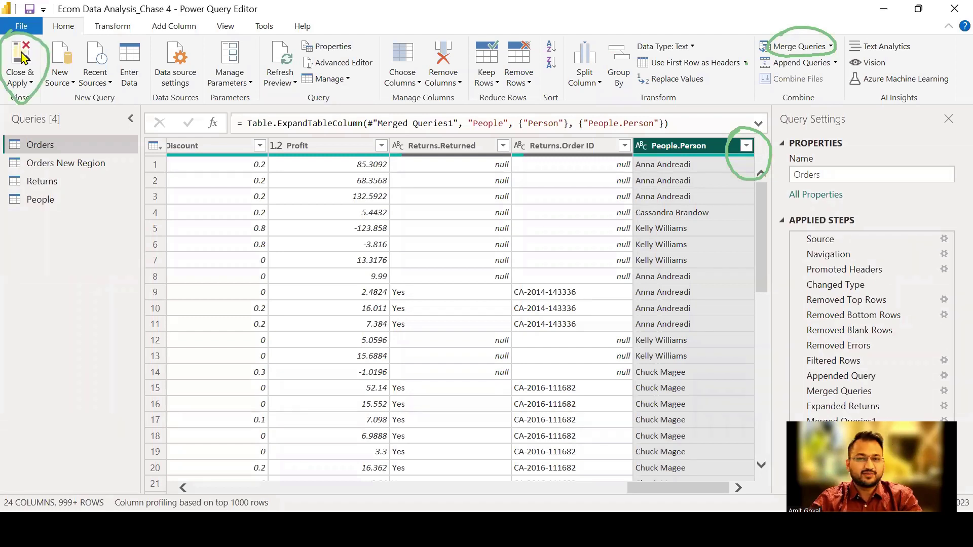
click(23, 57)
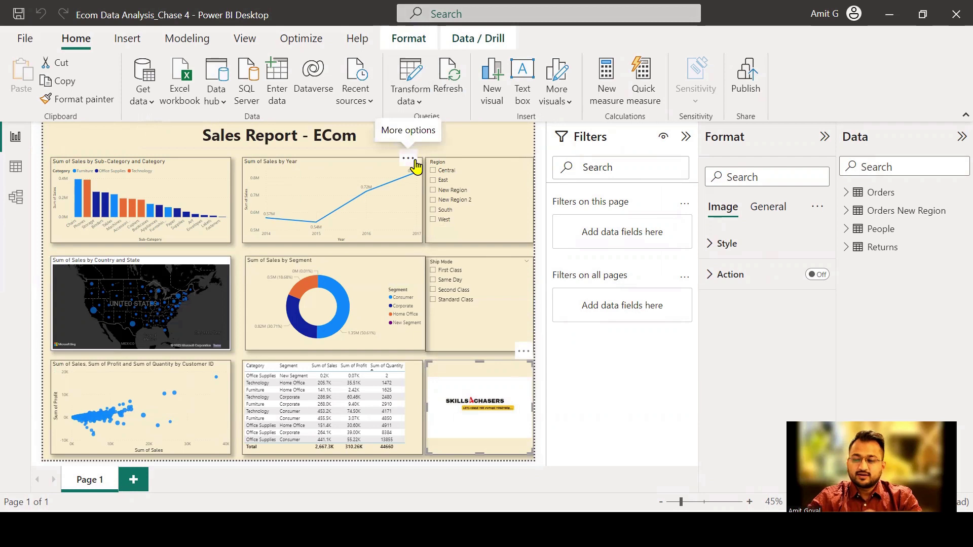
Examine the Orders table's field list for the merged People and Returns columns.
click(845, 193)
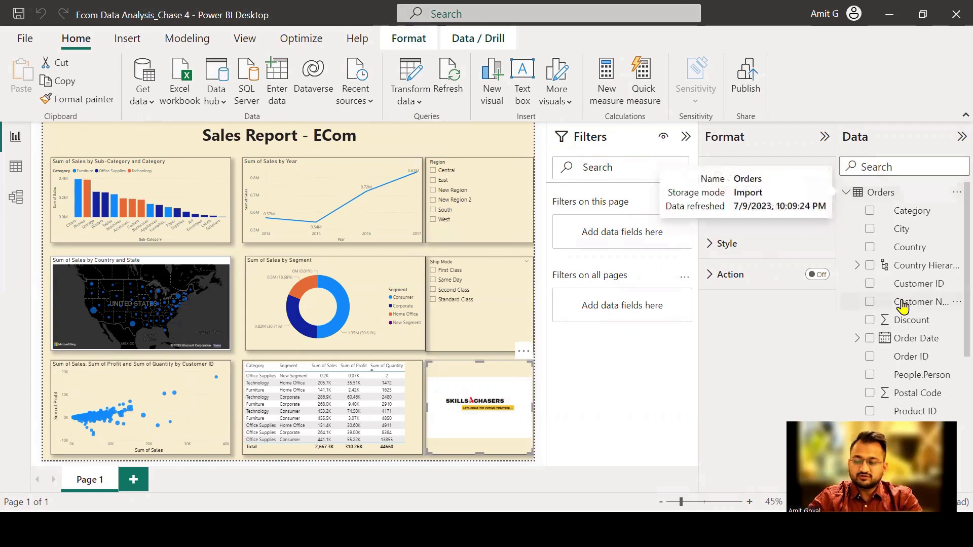
scroll(901, 307, down, 5)
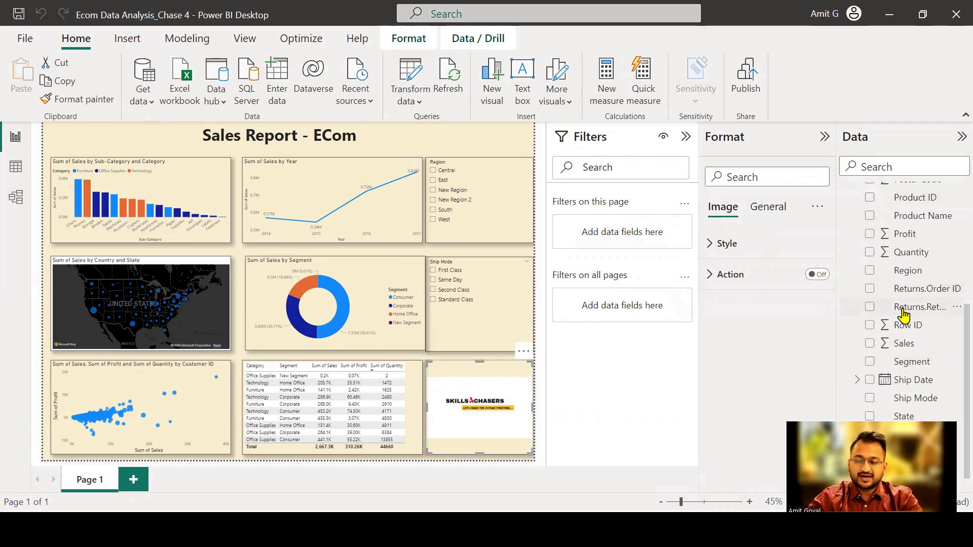
scroll(901, 315, down, 1)
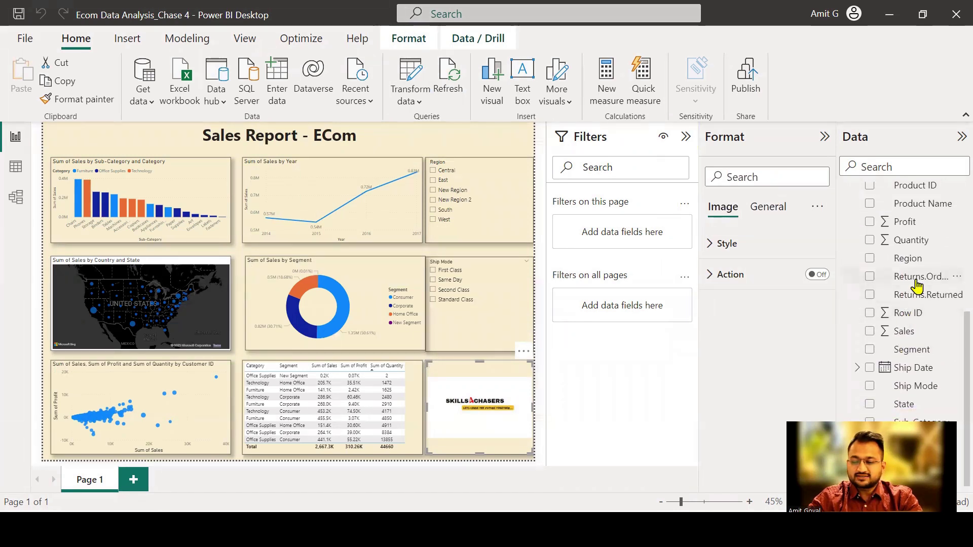
scroll(916, 284, up, 4)
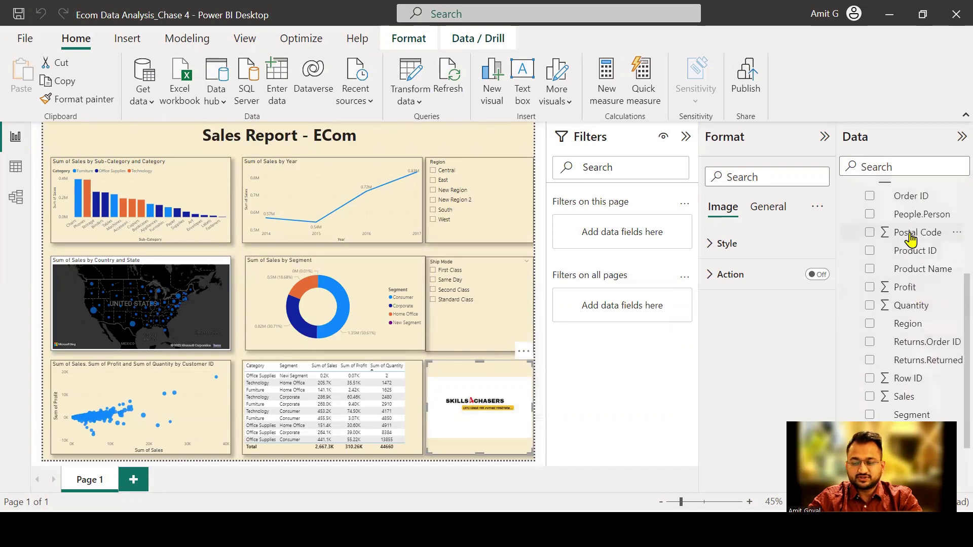